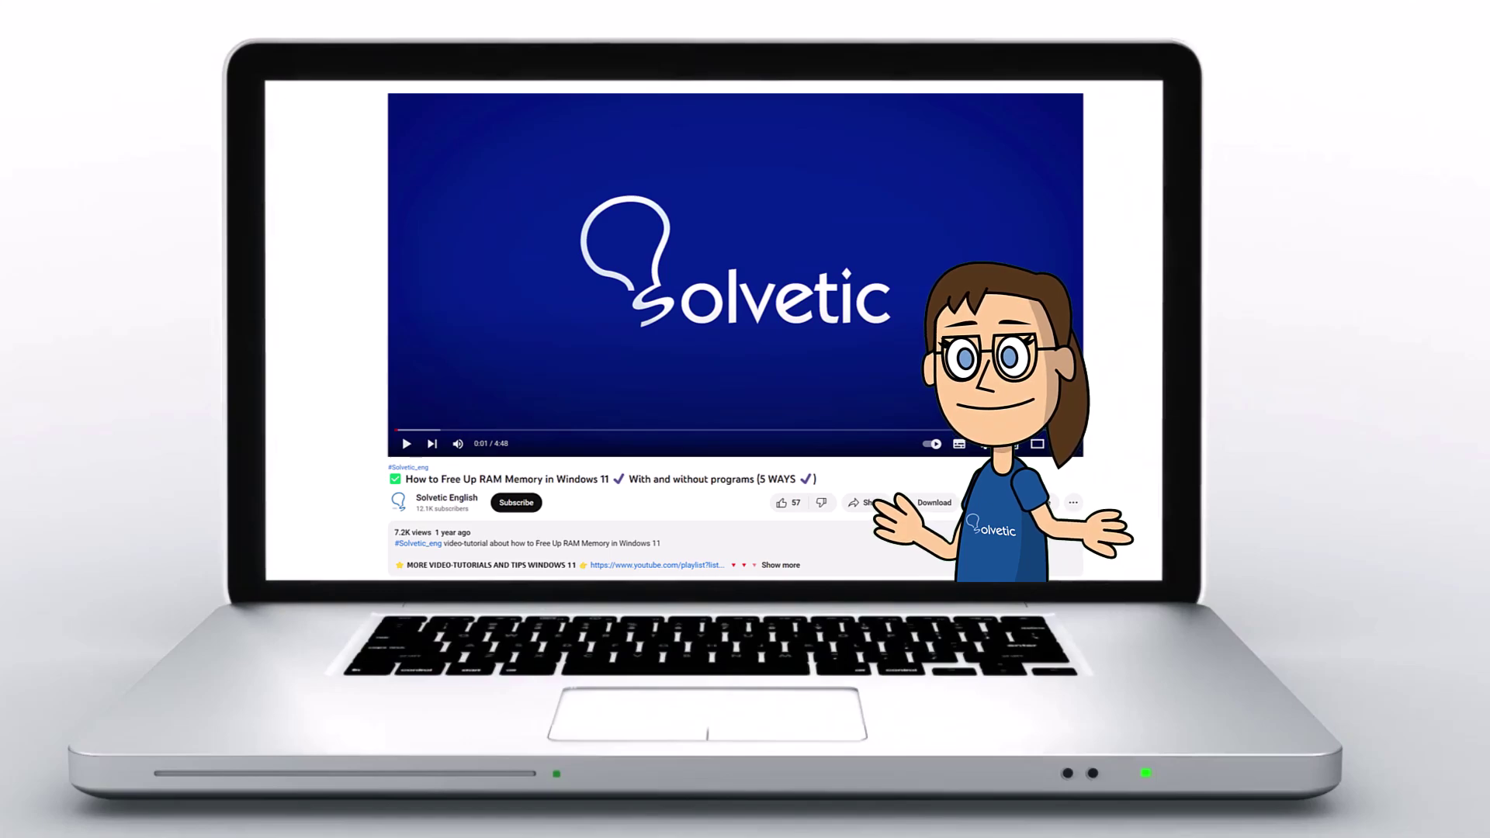
Restore the Solvetic folder's default icon from its Properties' Customize tab, using Restore Defaults
left_click(791, 567)
scroll(734, 349, "down", 2)
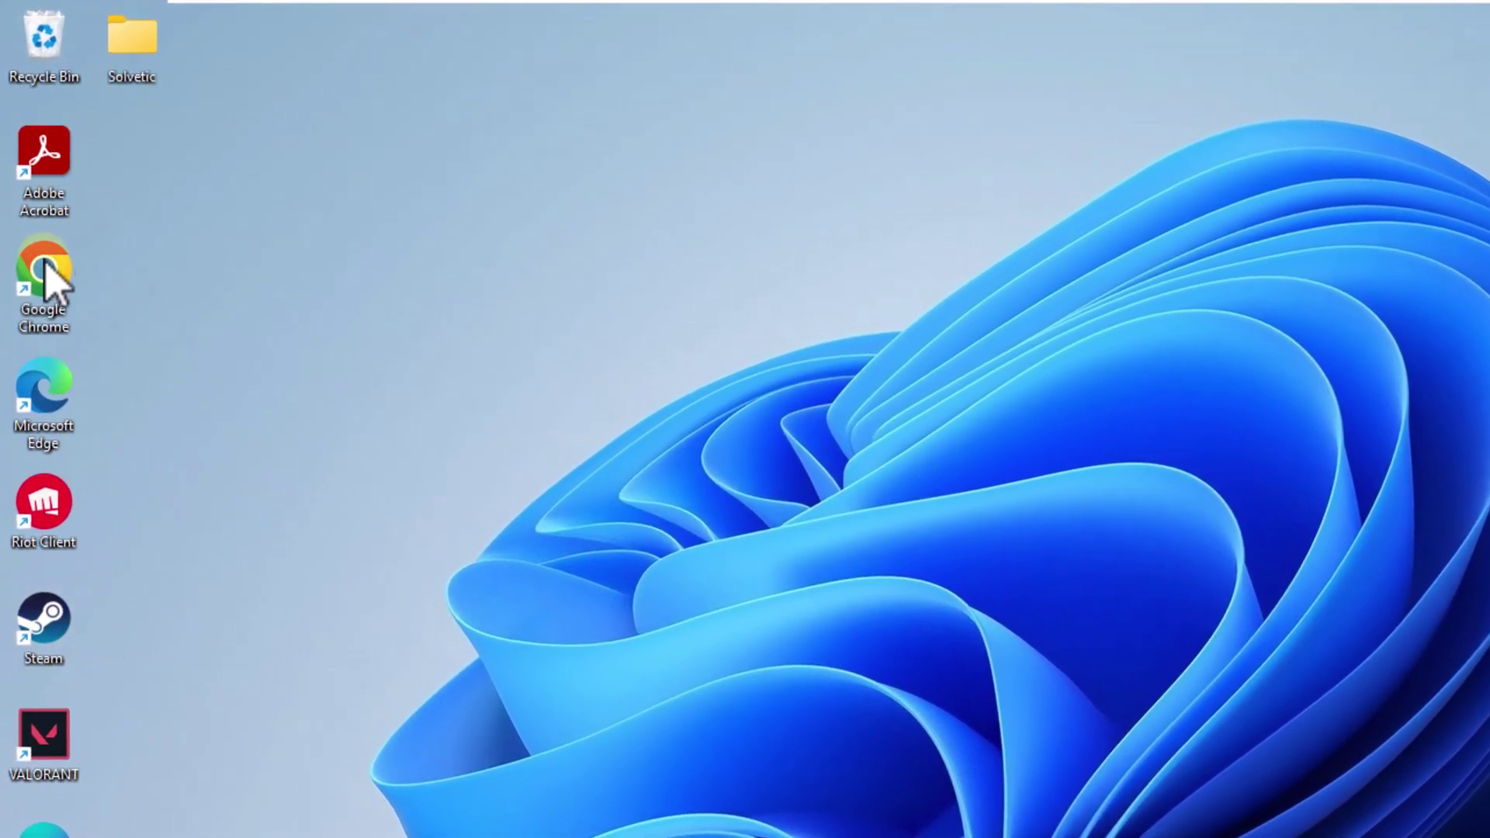
double_click(44, 274)
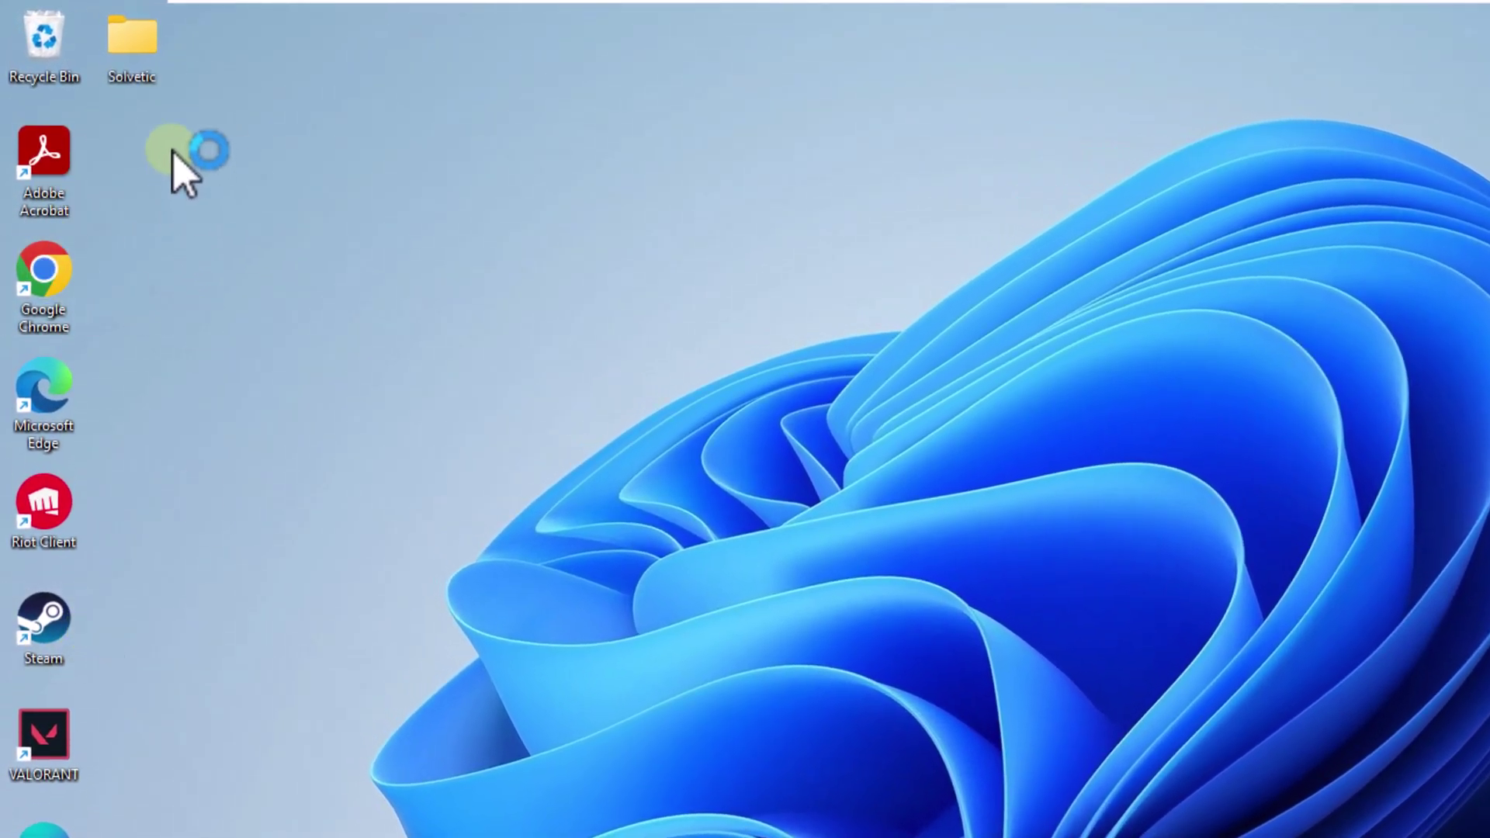
right_click(140, 59)
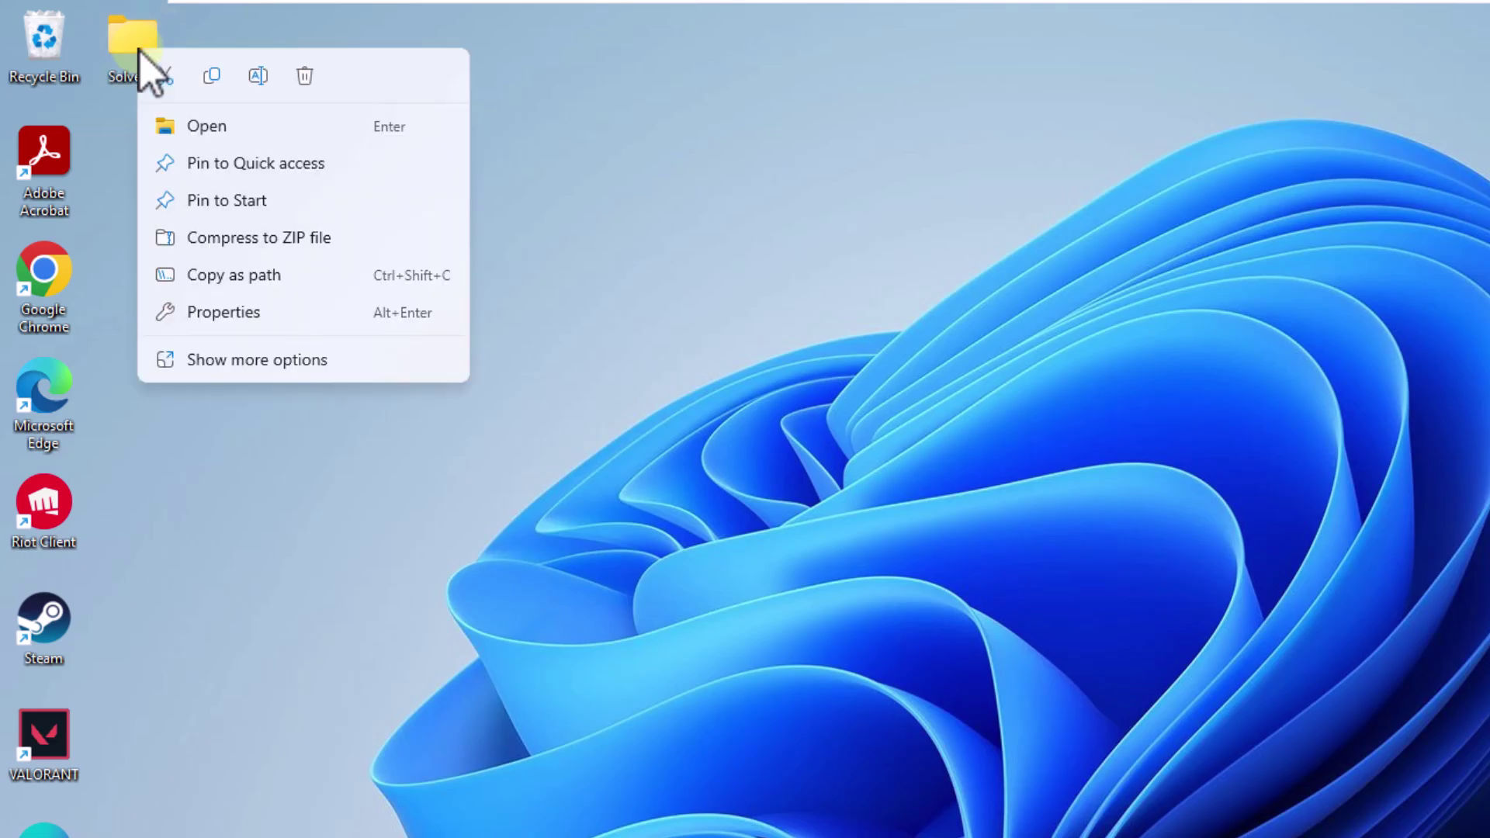
left_click(271, 306)
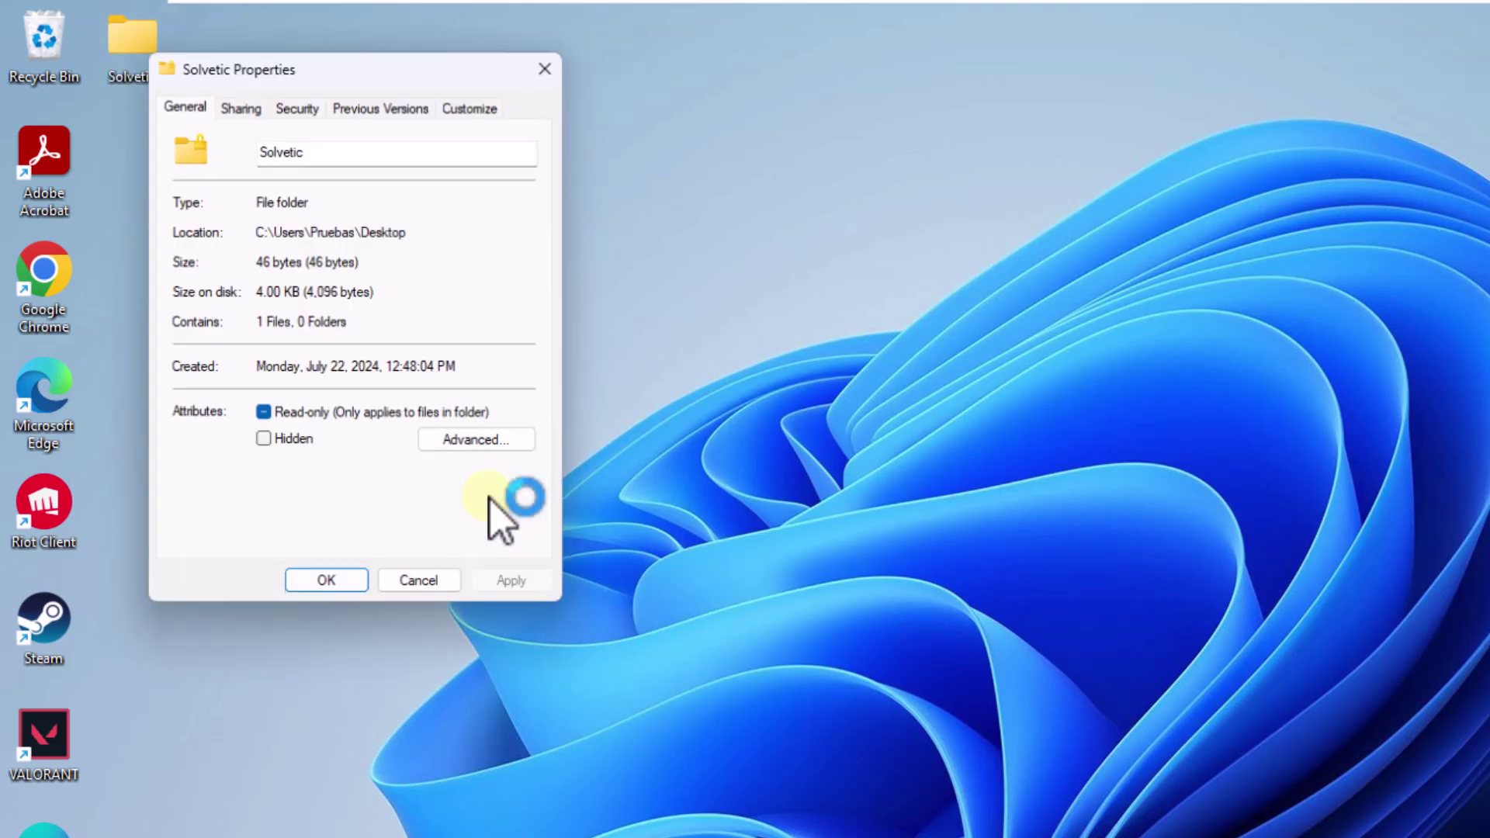
left_click(489, 111)
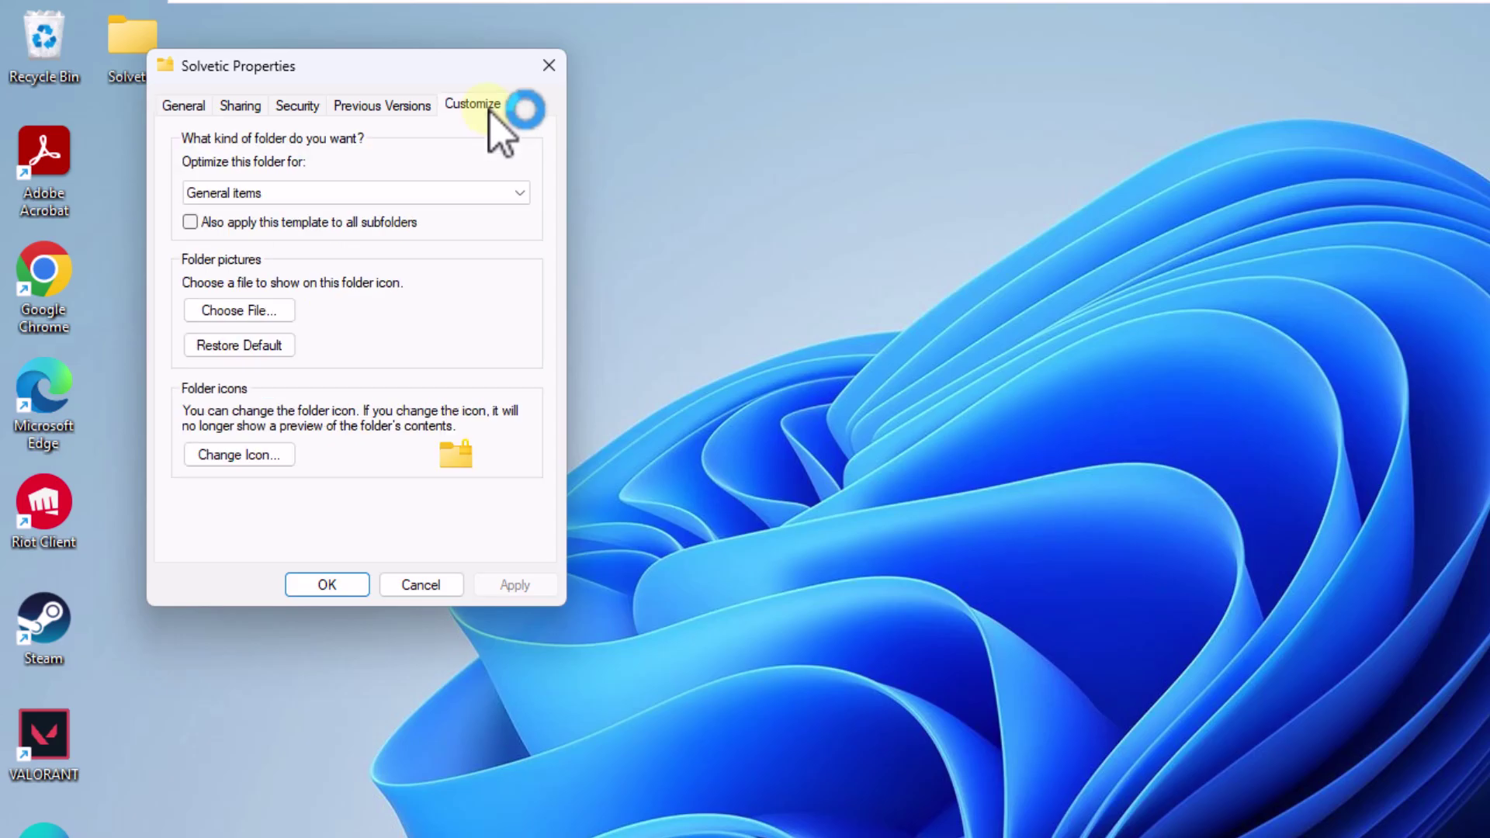
left_click(250, 458)
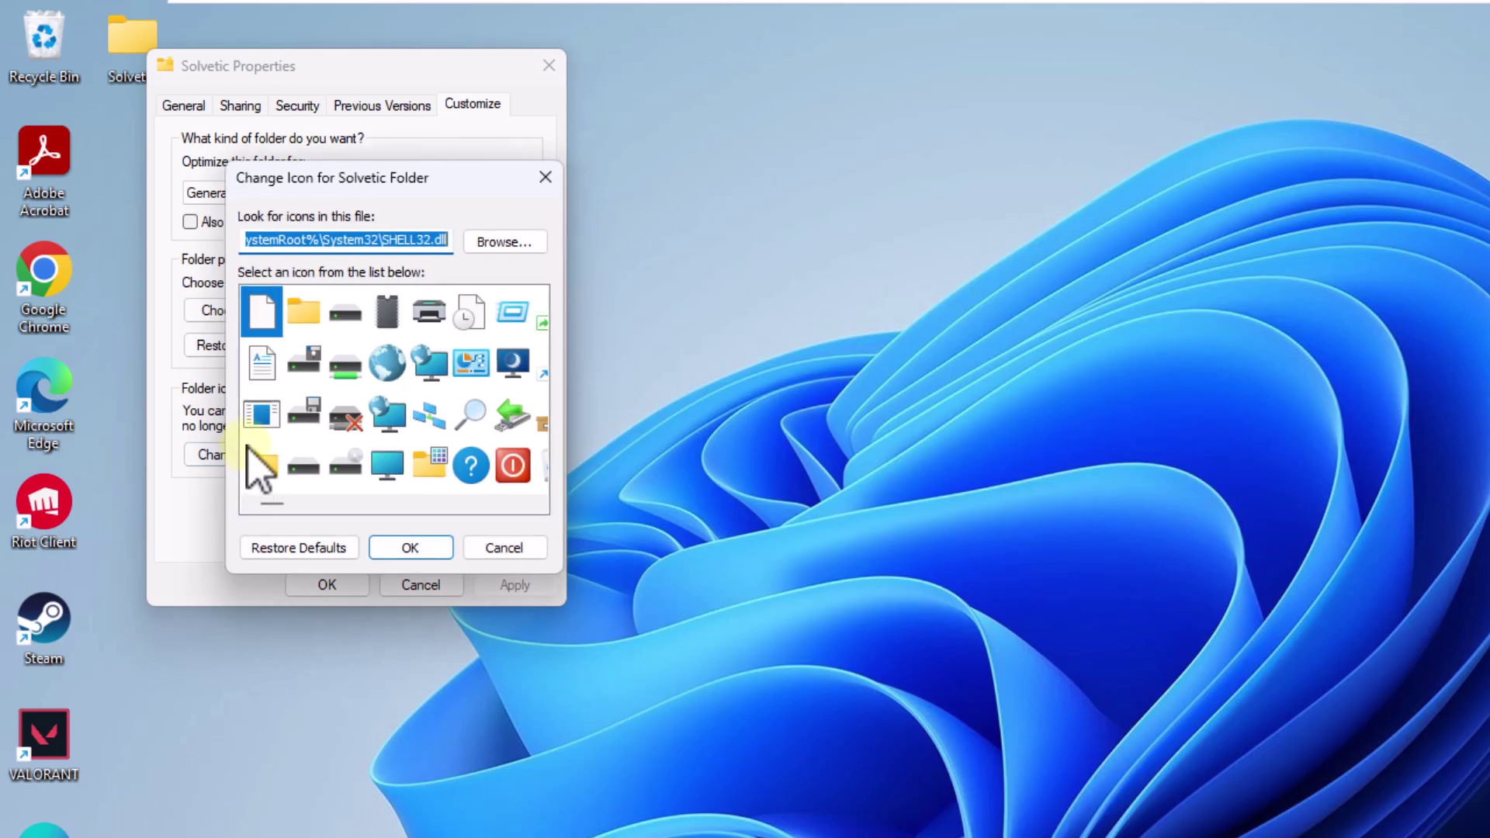
left_click(283, 552)
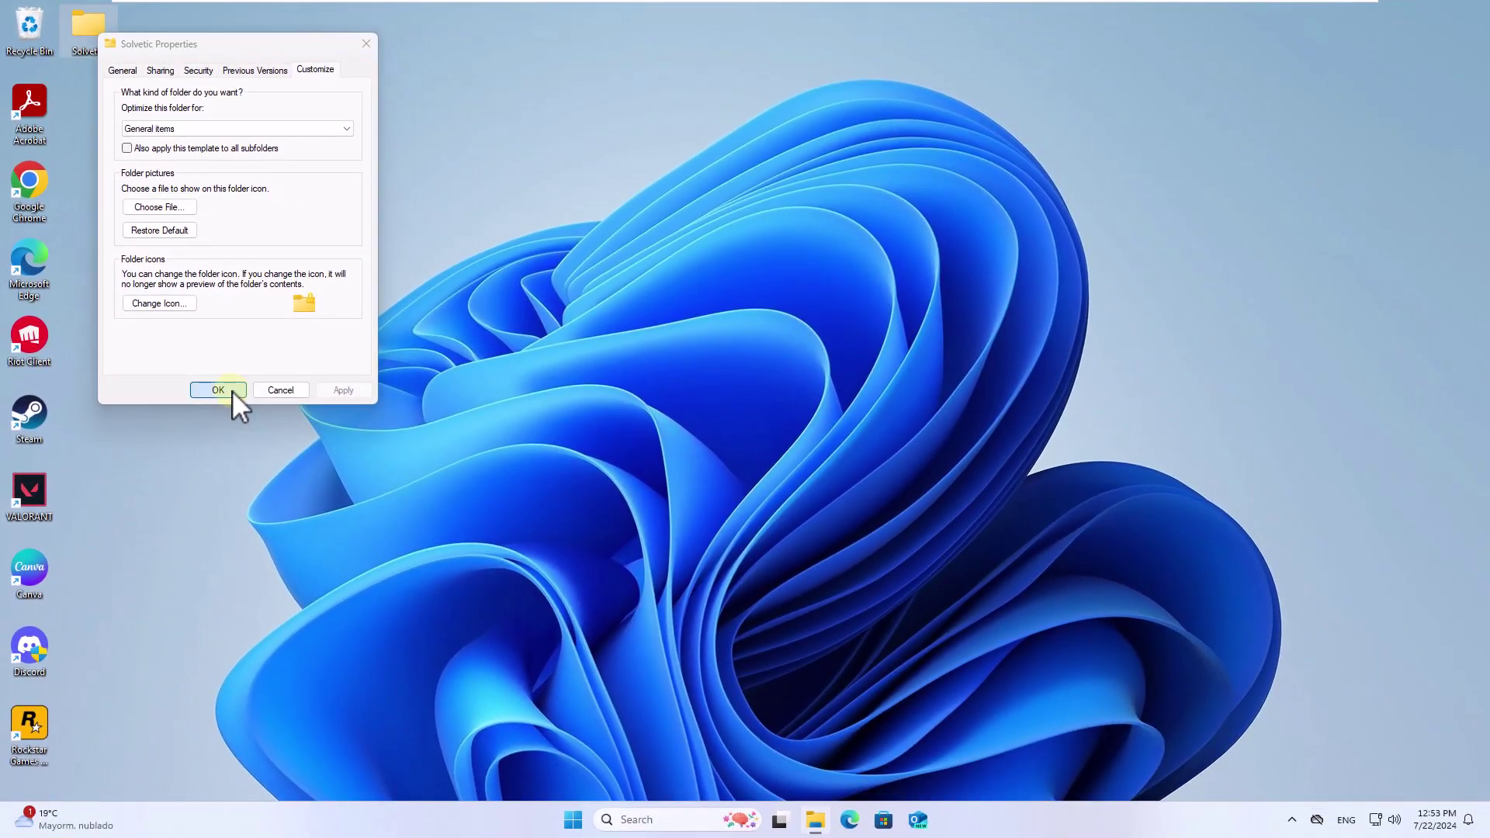
left_click(230, 390)
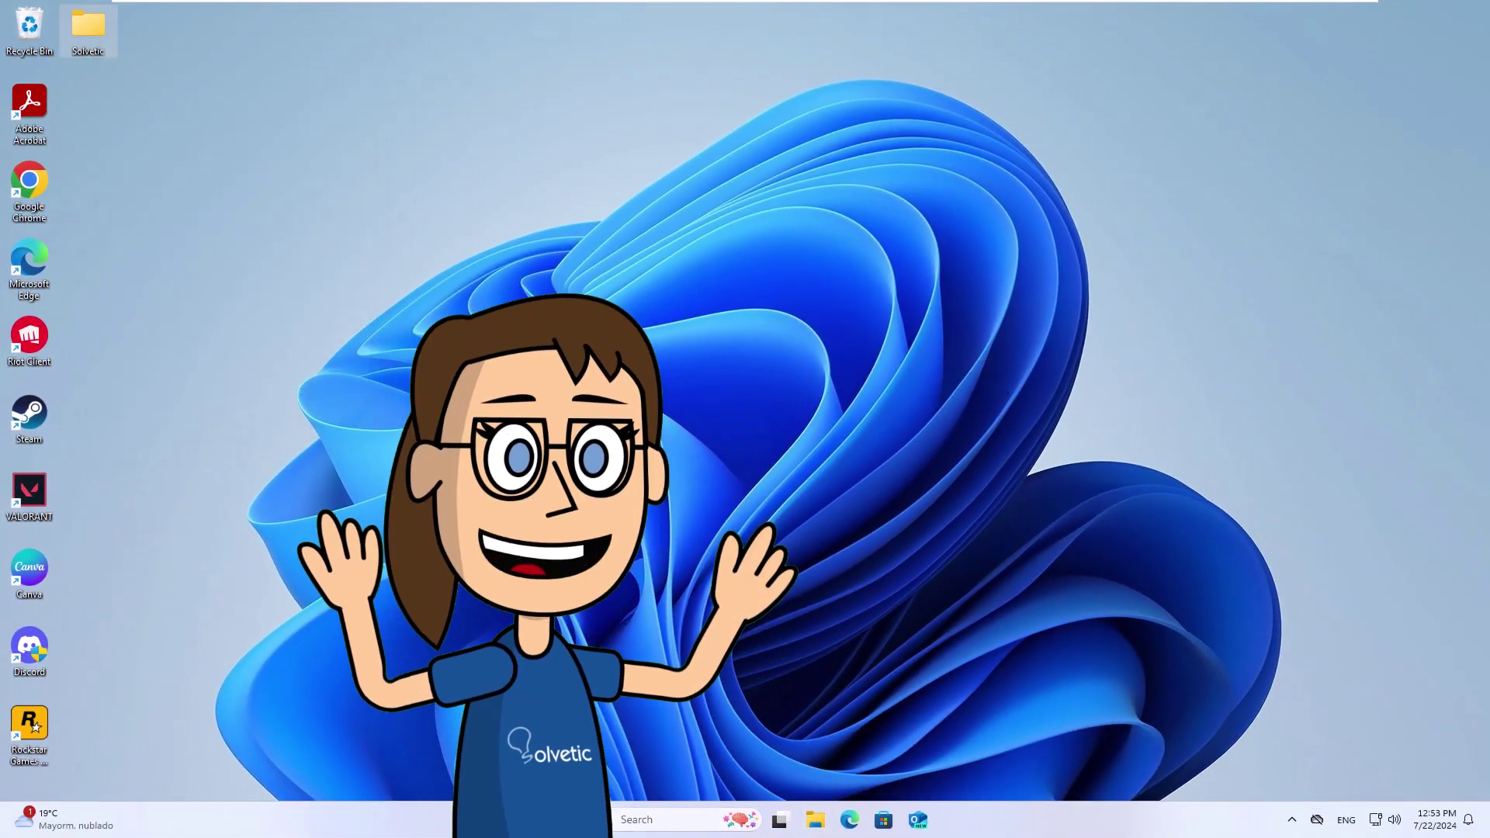